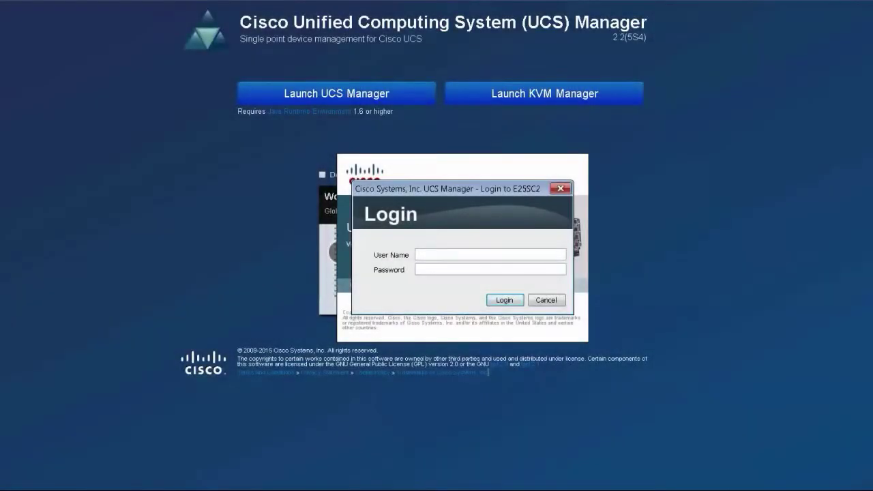
Fill in the UCS Manager login form with user name admin and the account password
text(admin)
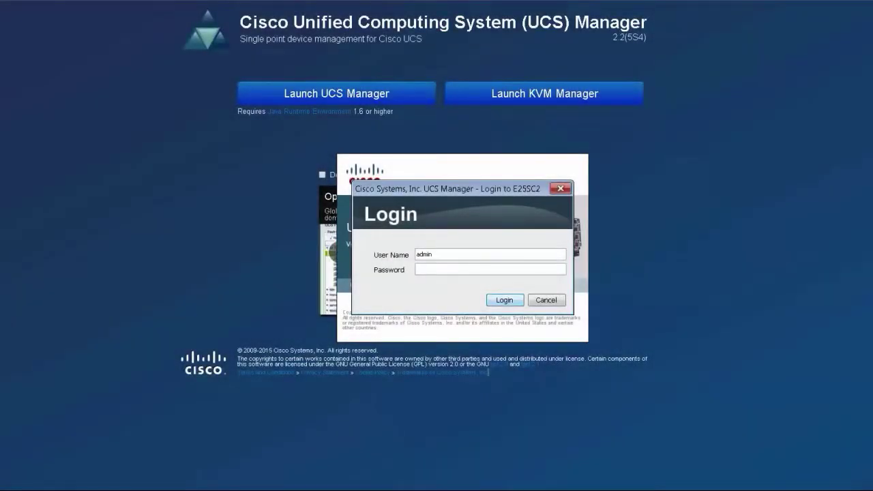
key(Tab)
text(password)
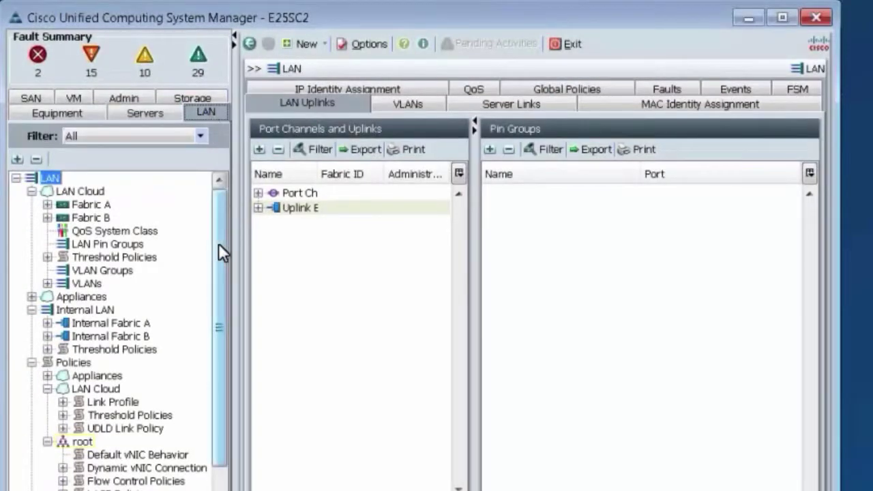
Expand LAN Policies > root and bring up the actions for usNIC Connection Policies
drag(219, 243, 216, 289)
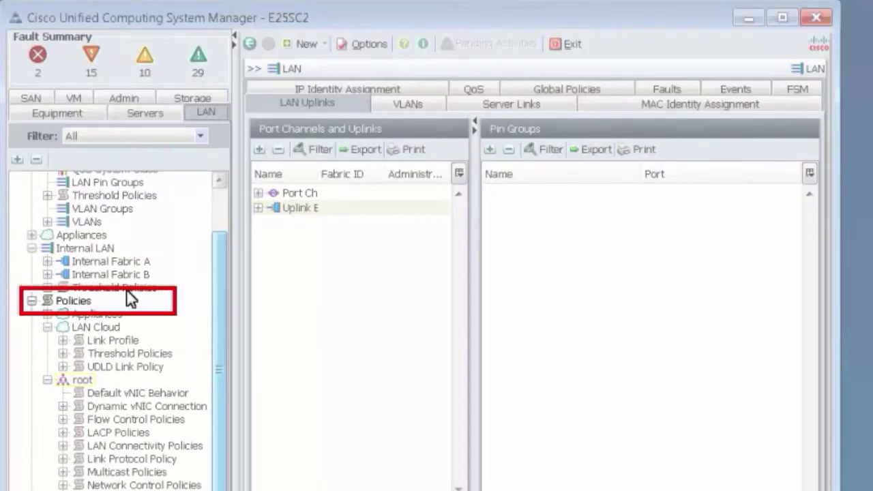
click(68, 301)
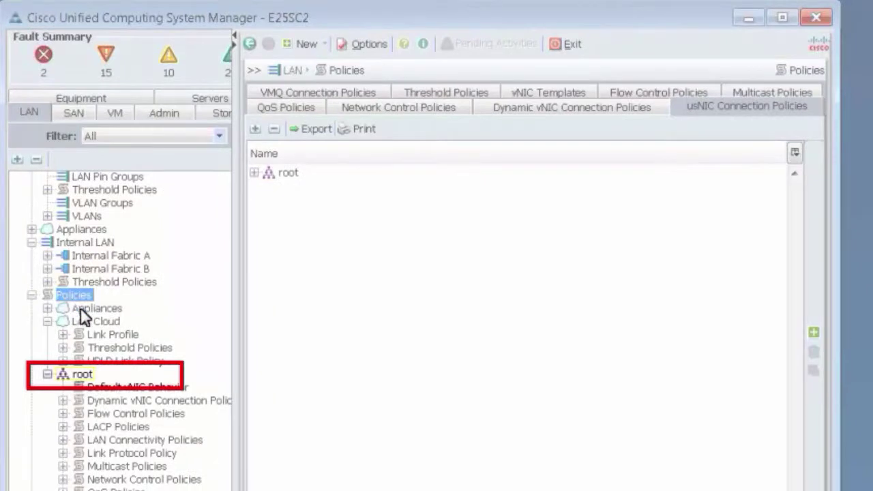
click(91, 372)
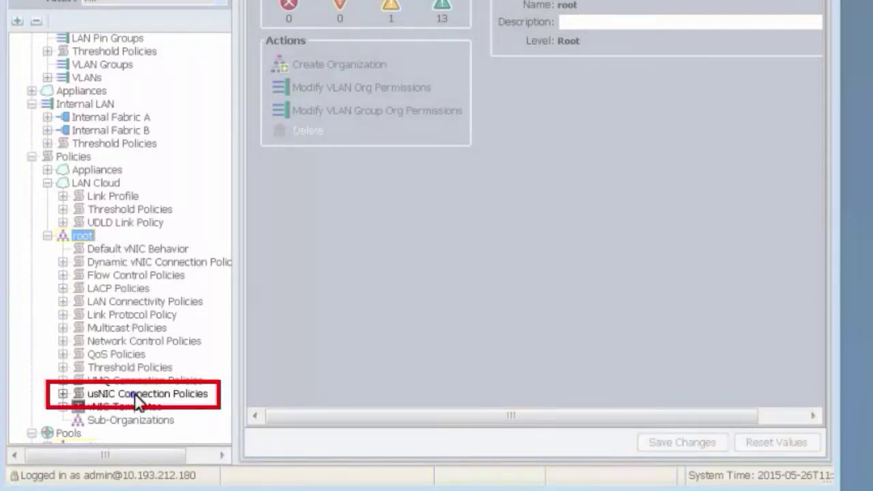
right_click(135, 394)
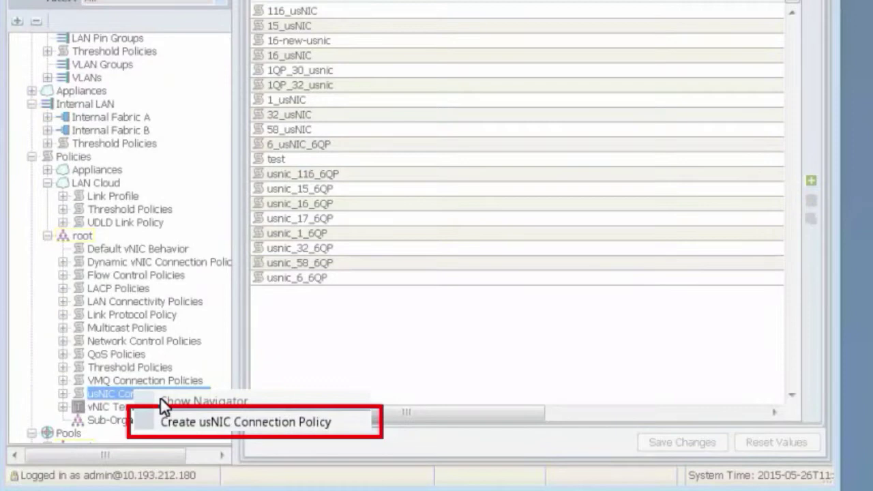
Start a new usNIC connection policy named usNICTest with description 'test' and 56 usNICs
click(177, 423)
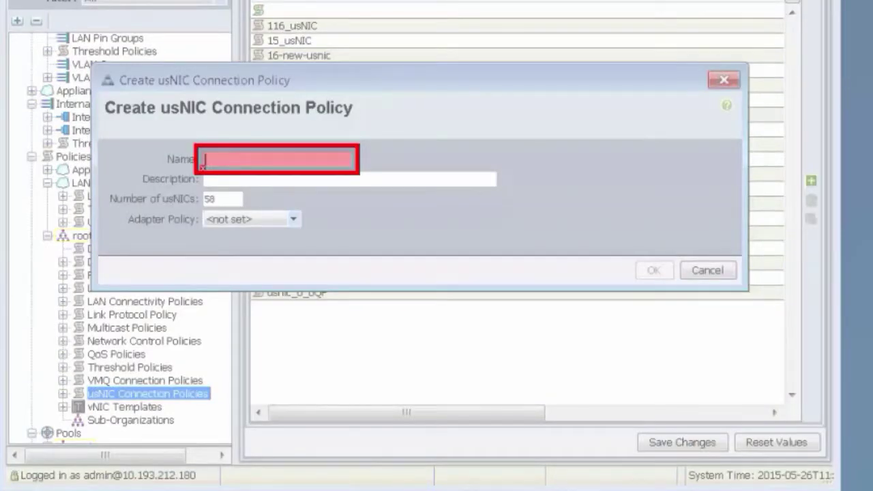
text(us)
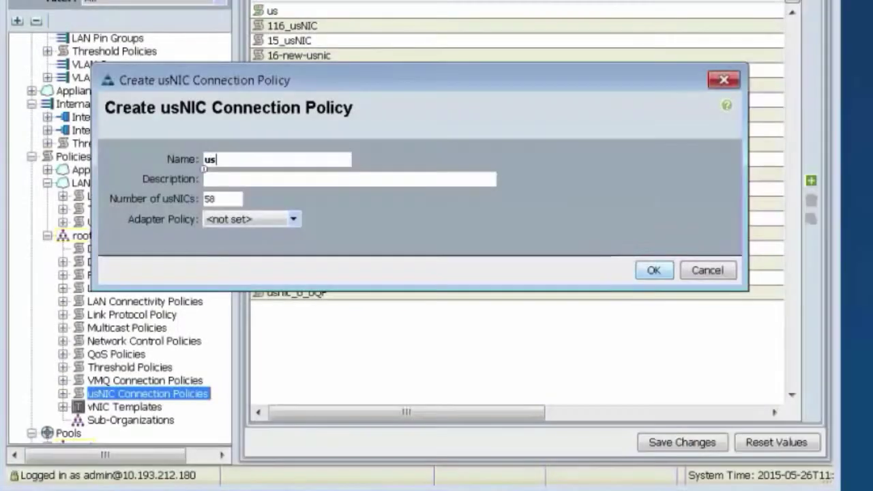
text(NICTest)
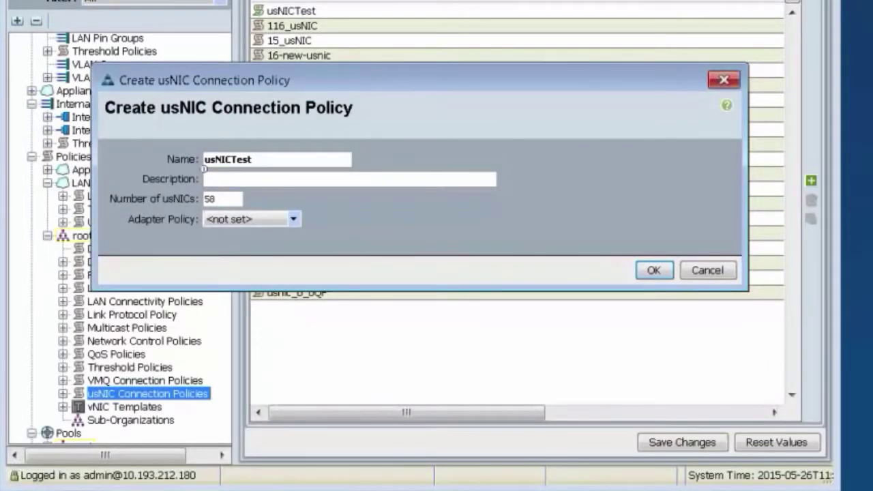
text(test)
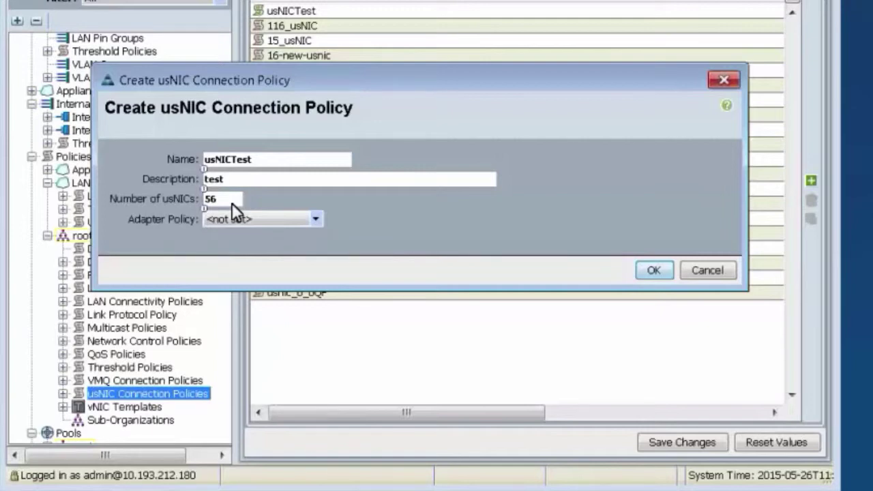
Give usNICTest the usNIC adapter policy, create it, and dismiss the confirmation
click(320, 221)
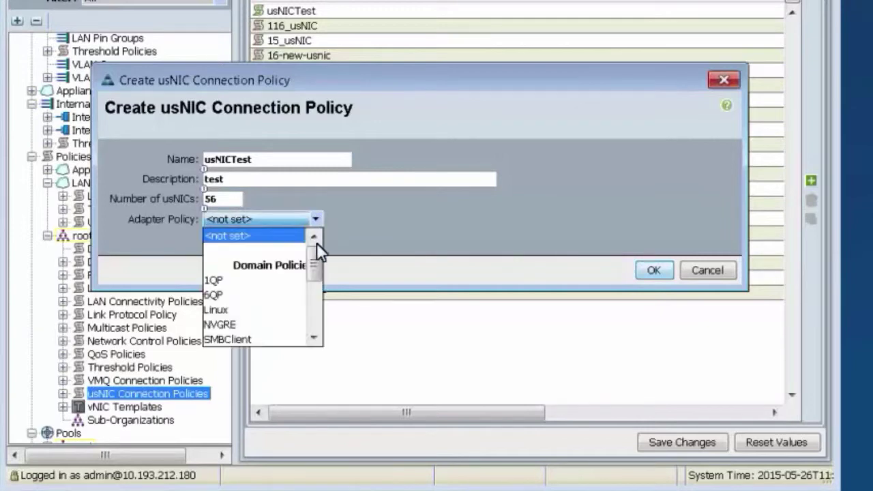
drag(314, 263, 314, 312)
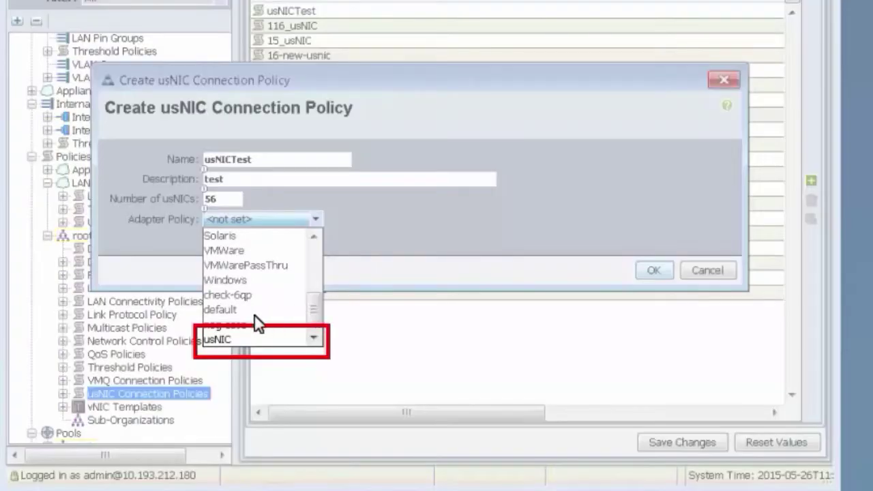
click(222, 340)
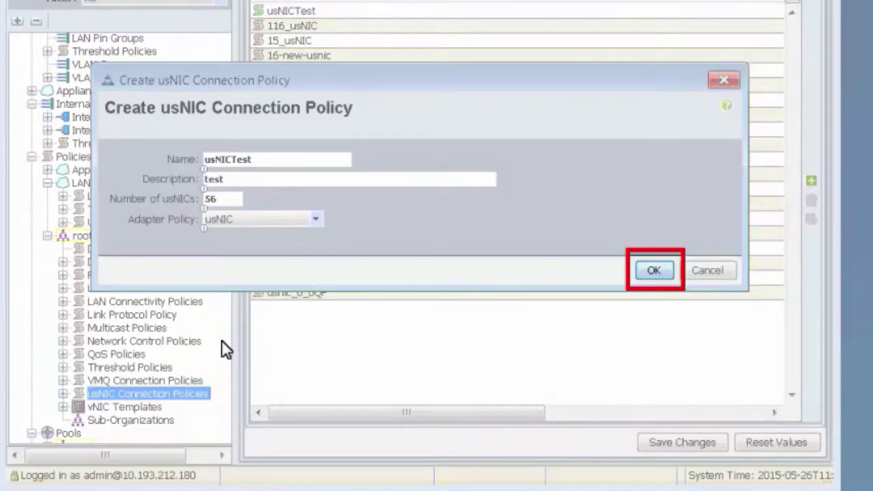
click(658, 271)
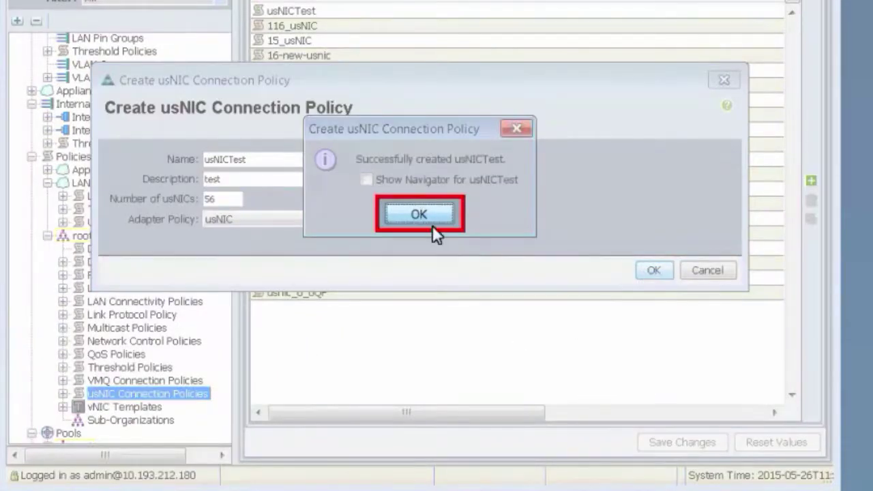
click(429, 215)
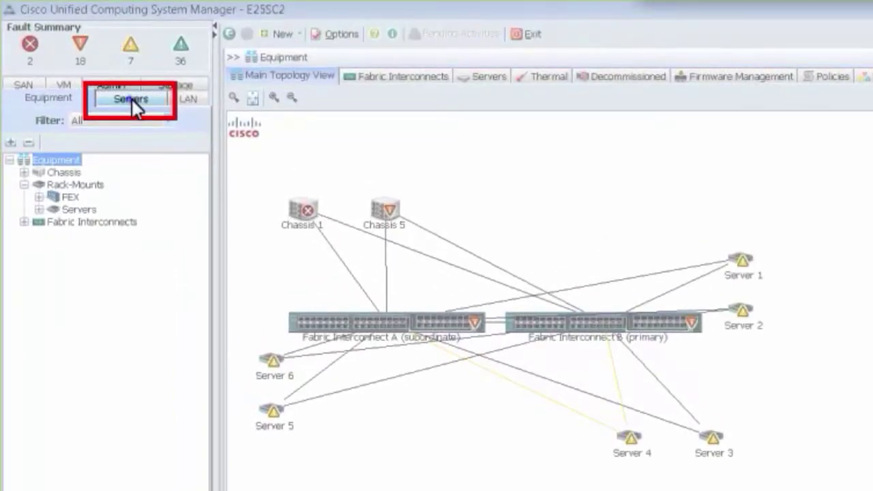
Browse Servers > Policies > root to the Eth and FC adapter policies
click(134, 104)
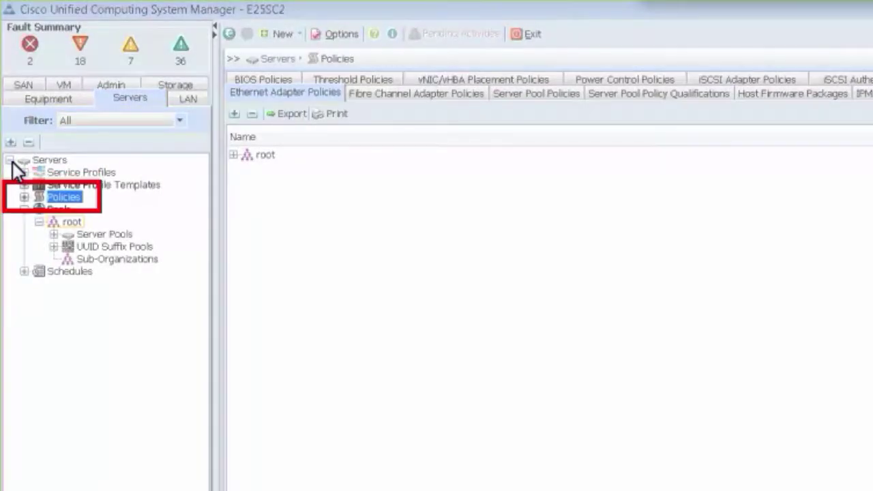
click(24, 197)
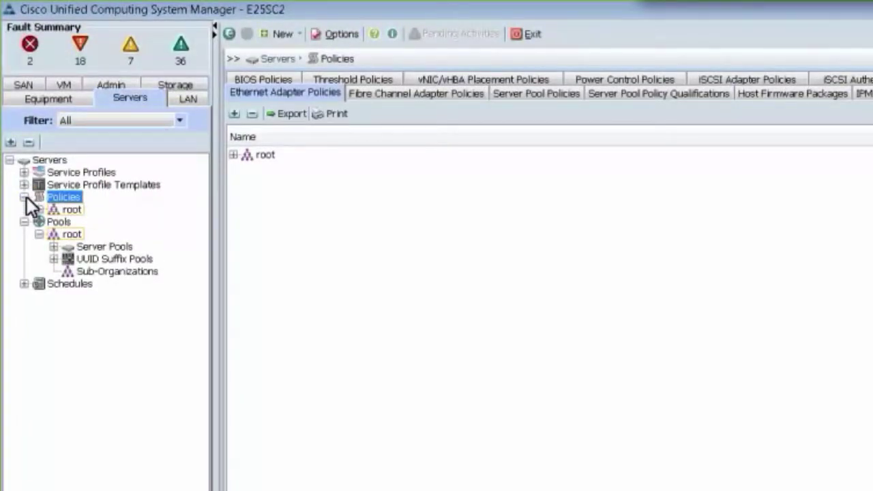
click(38, 209)
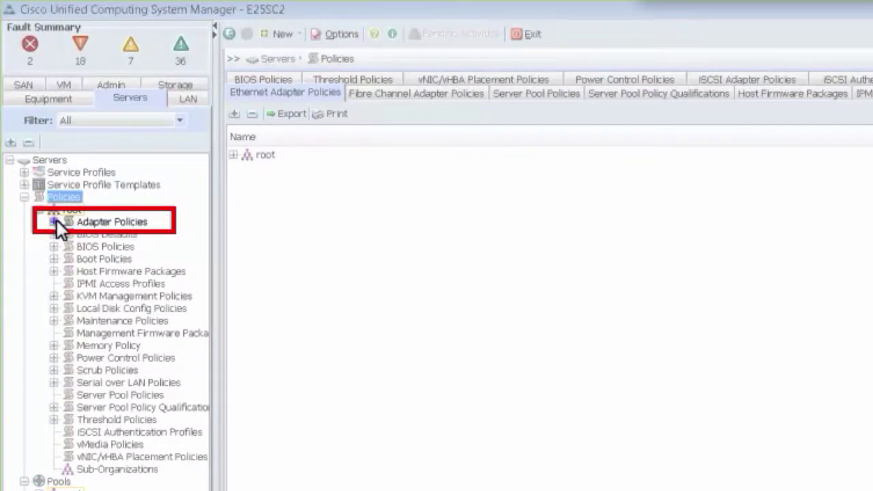
click(54, 222)
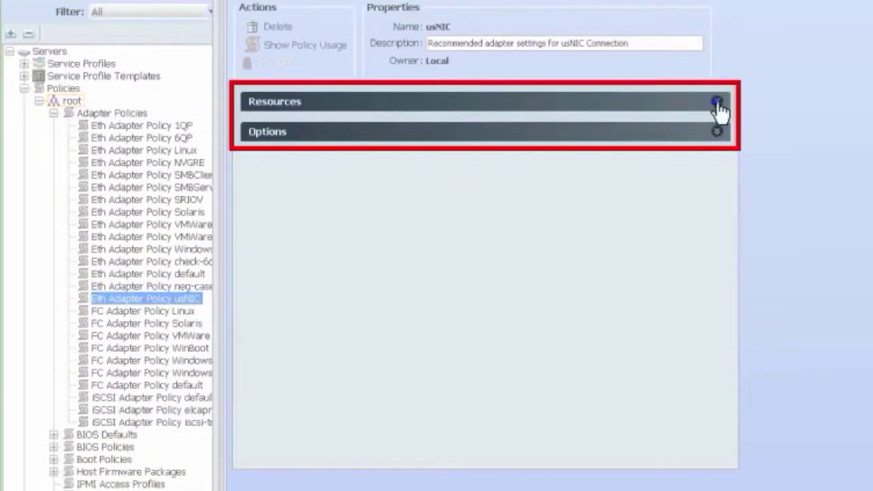
Inspect the usNIC adapter policy's queue resources and options, then collapse the Options section
click(717, 102)
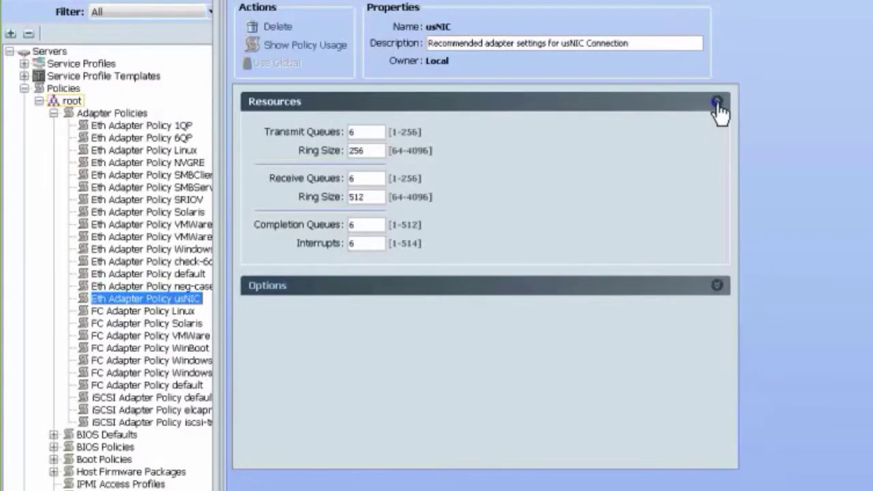
click(717, 102)
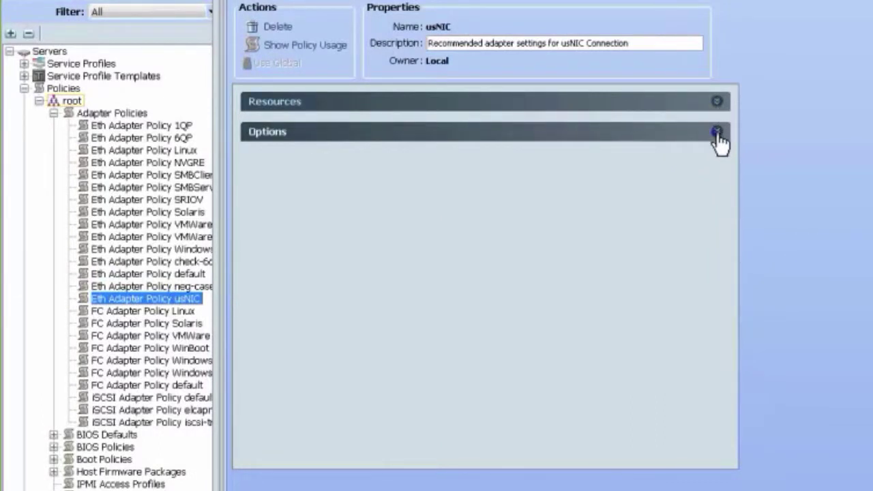
click(717, 131)
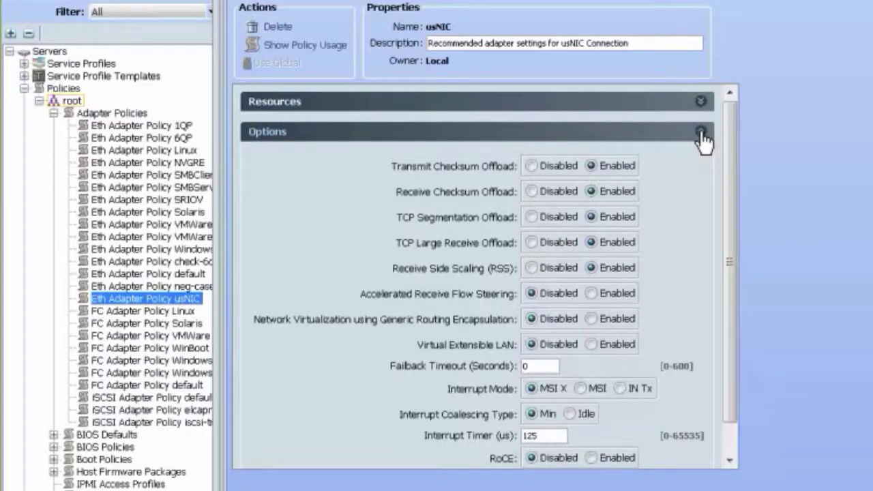
click(701, 131)
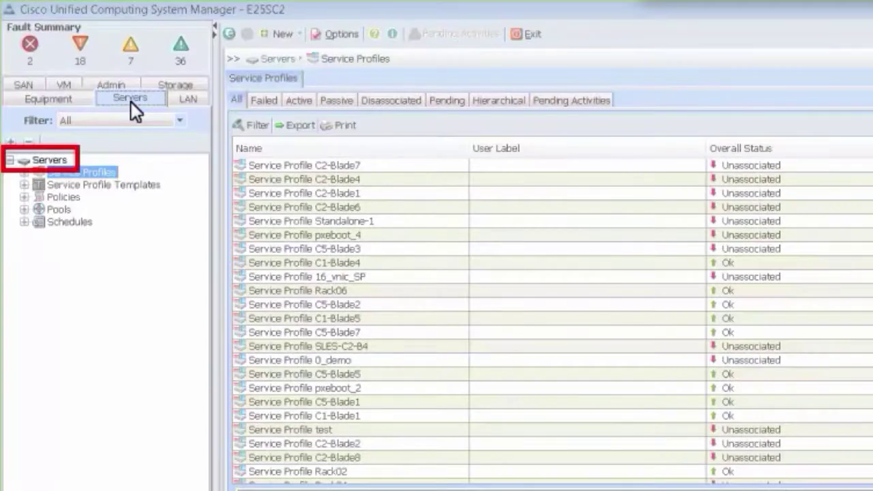
Show the vNICs of service profile 16_vnic_SP and select vNIC eth-1
click(40, 160)
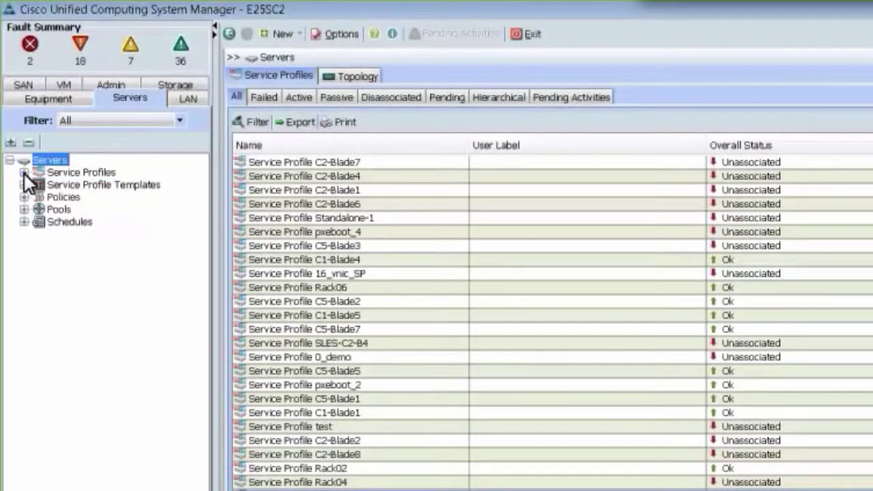
click(24, 173)
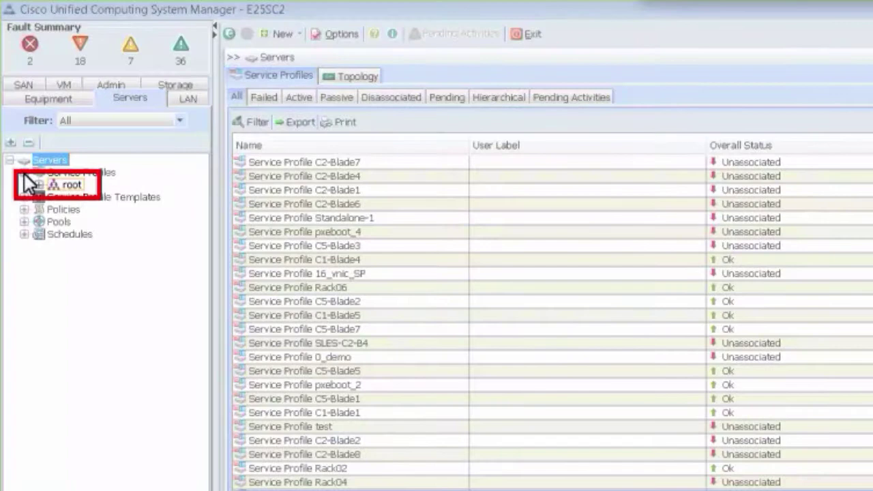
click(36, 184)
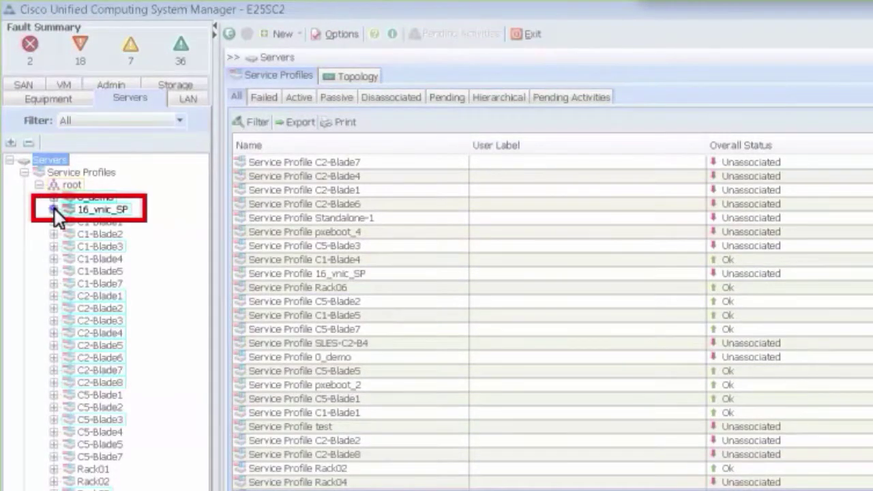
click(53, 209)
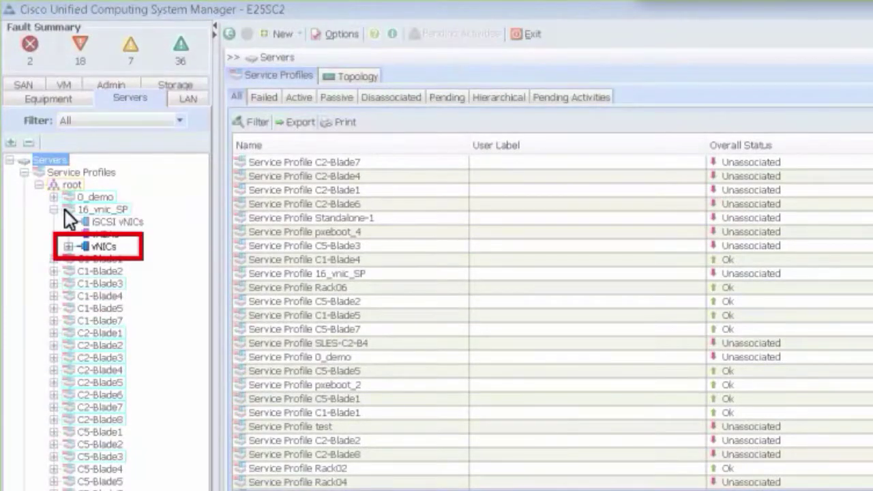
click(88, 247)
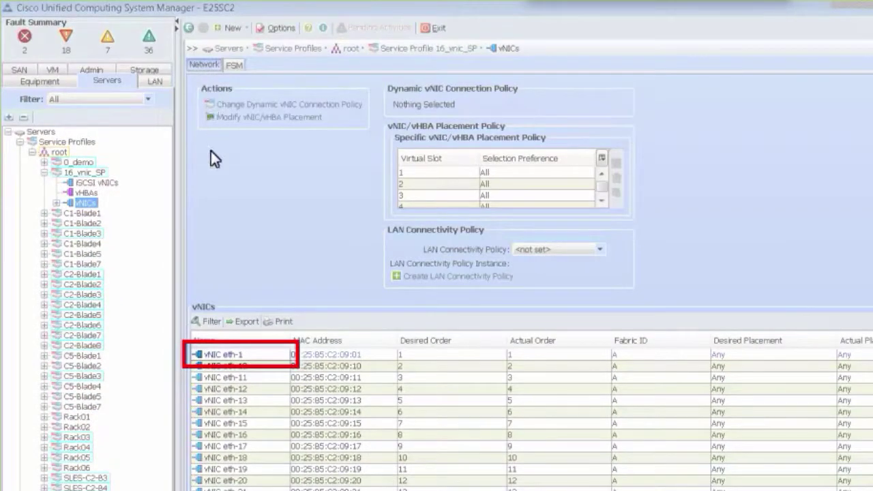
click(214, 354)
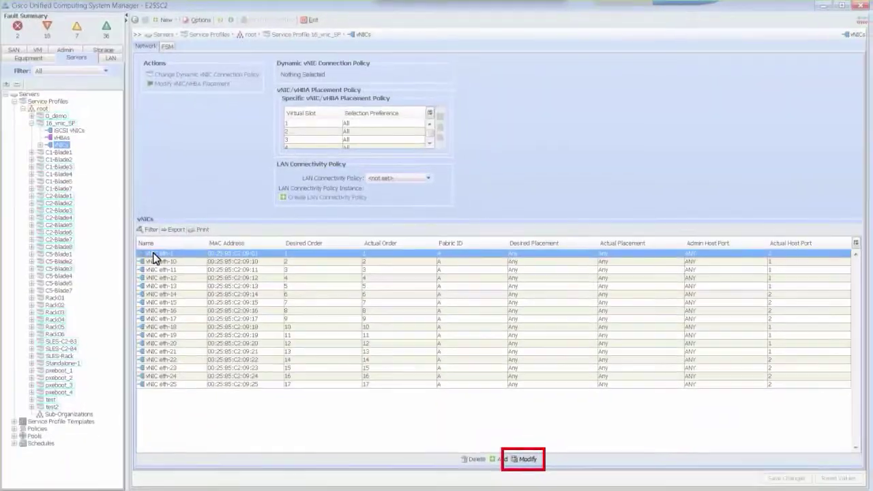
Set vNIC eth-1 to the Linux adapter policy and a usNIC connection using usNICTest
click(526, 459)
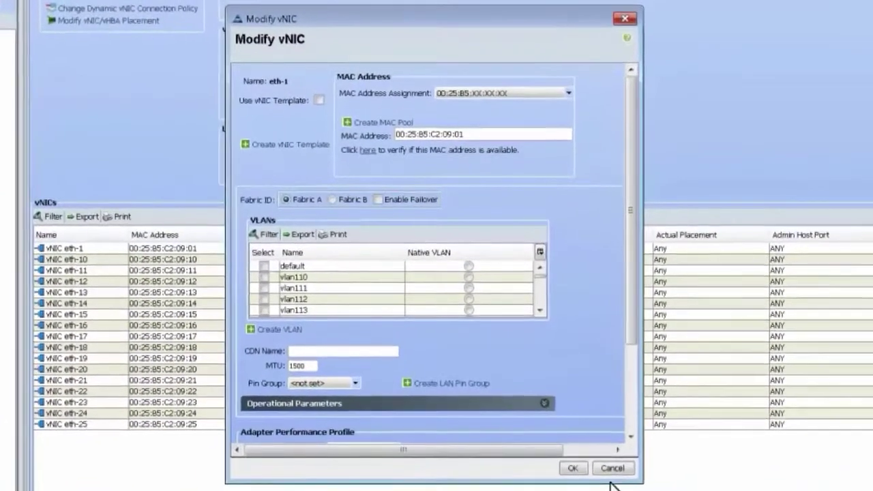
drag(633, 318, 633, 435)
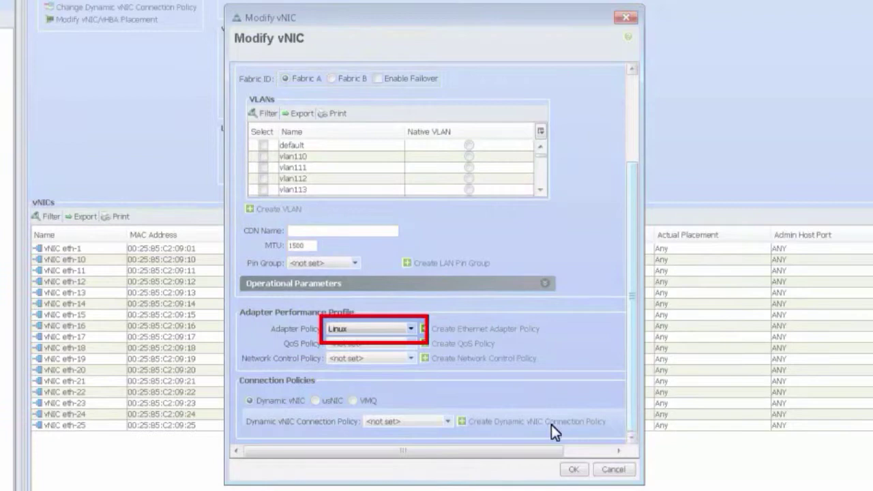
click(412, 331)
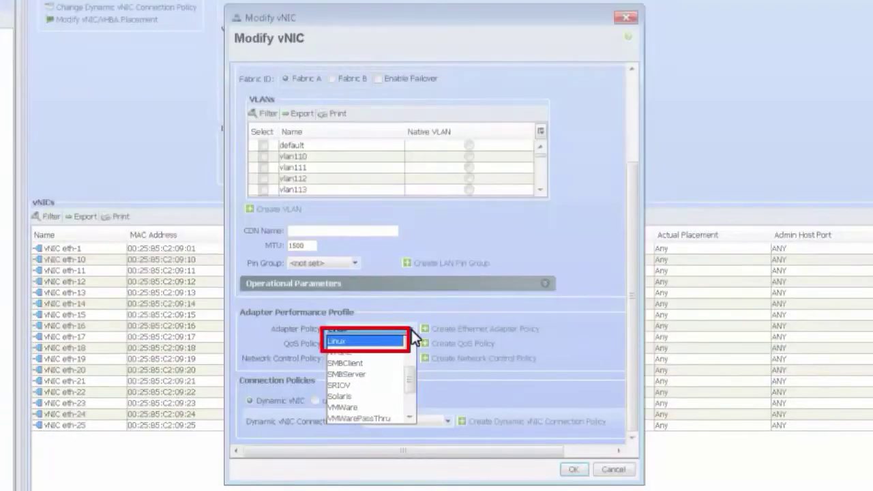
click(351, 341)
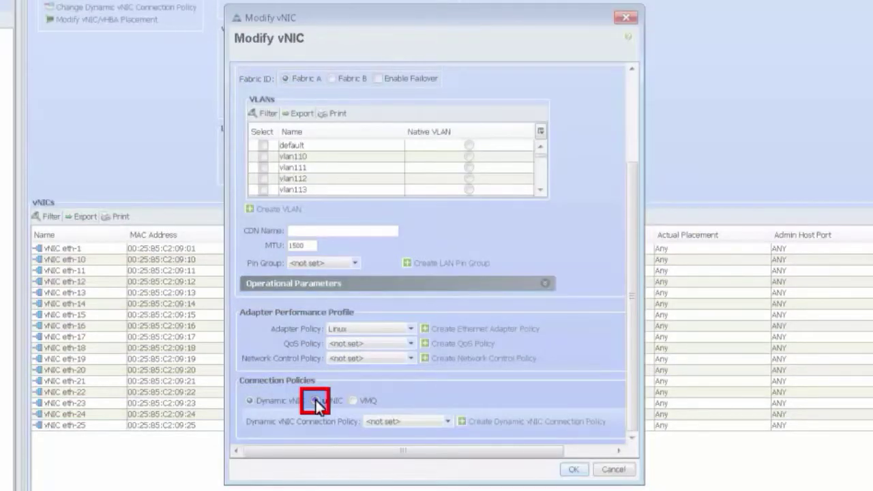
click(315, 400)
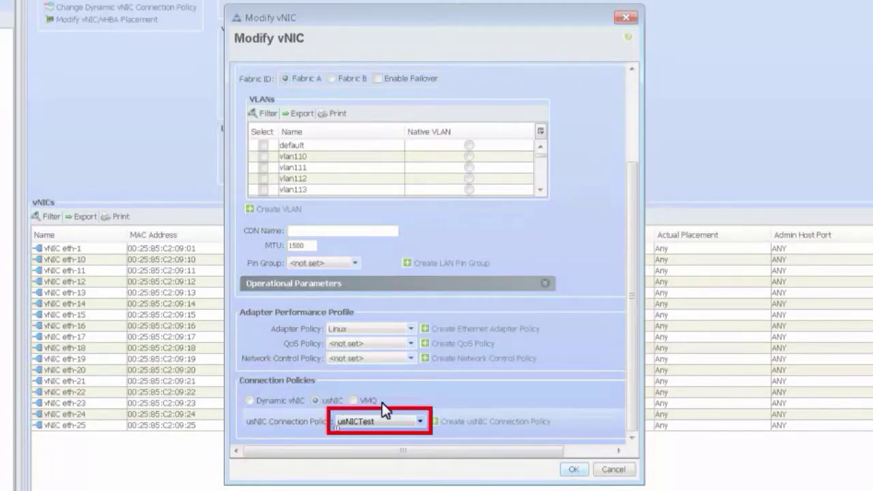
click(420, 422)
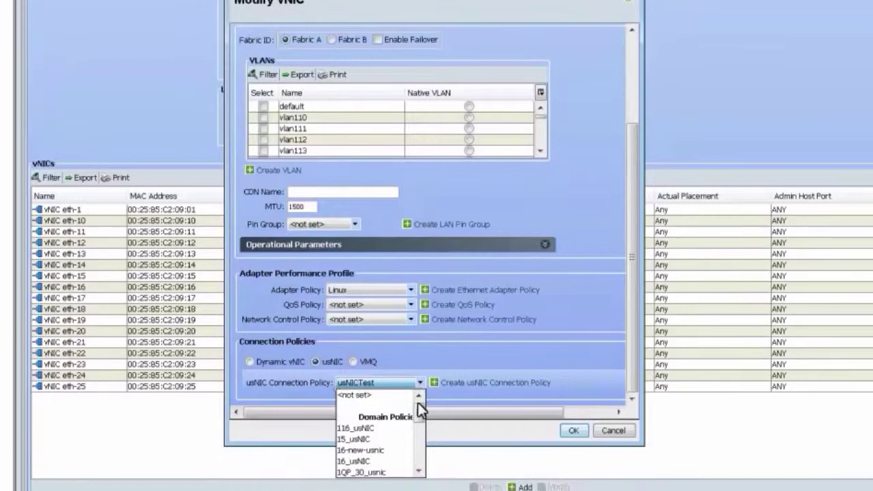
drag(417, 415, 420, 454)
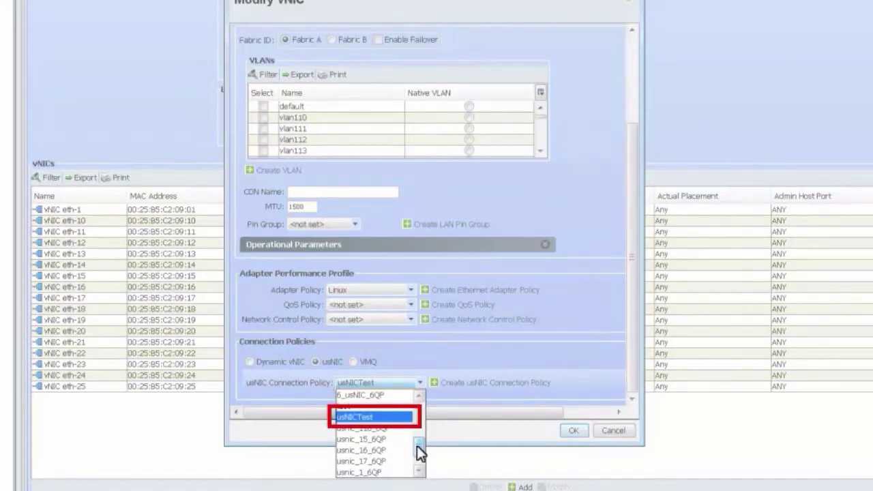
click(363, 417)
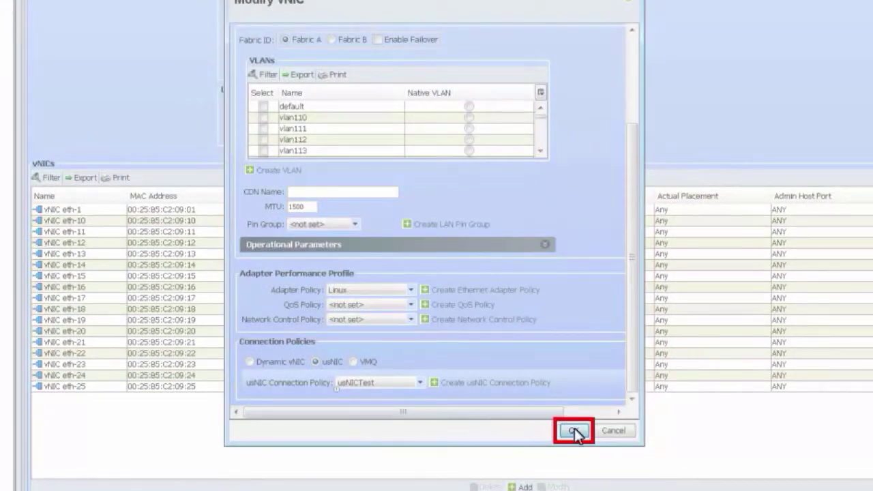
click(575, 432)
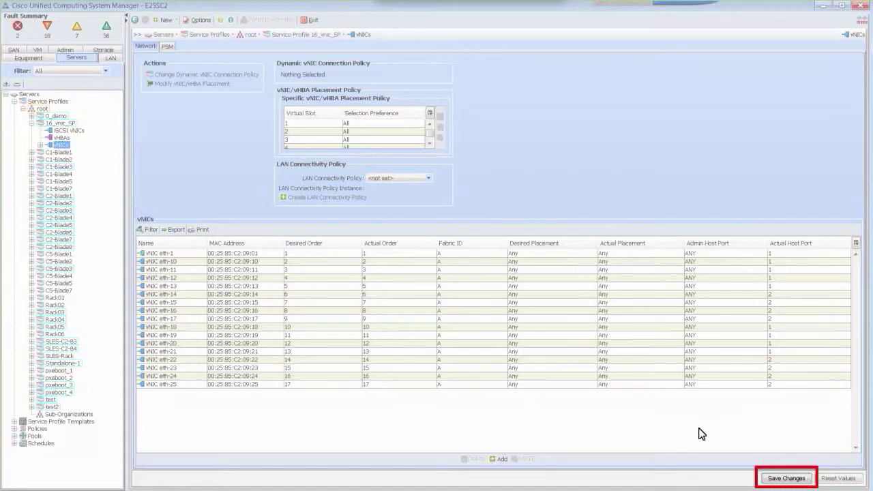
Save the eth-1 changes and change 16_vnic_SP's BIOS policy from SRIOV to usNIC
click(787, 478)
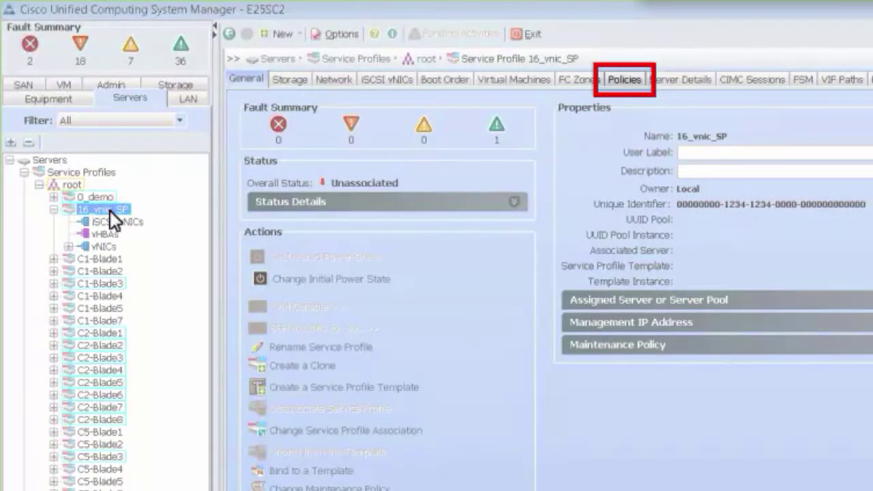
click(624, 81)
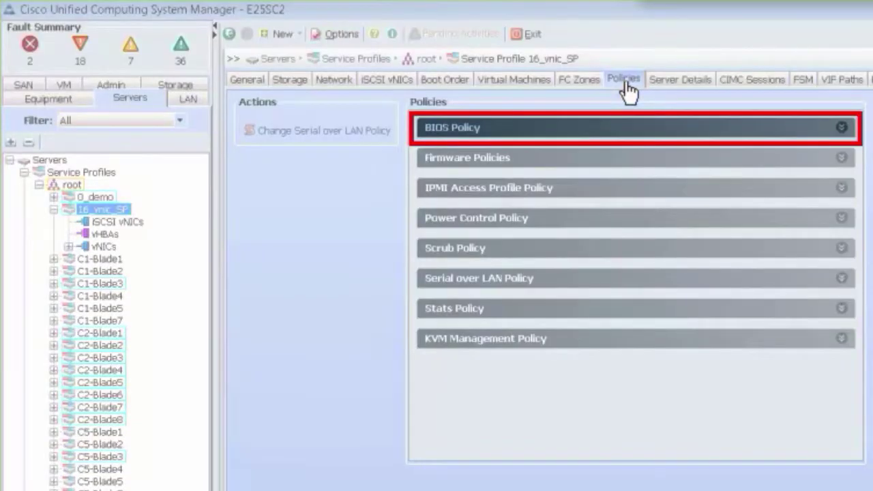
click(842, 129)
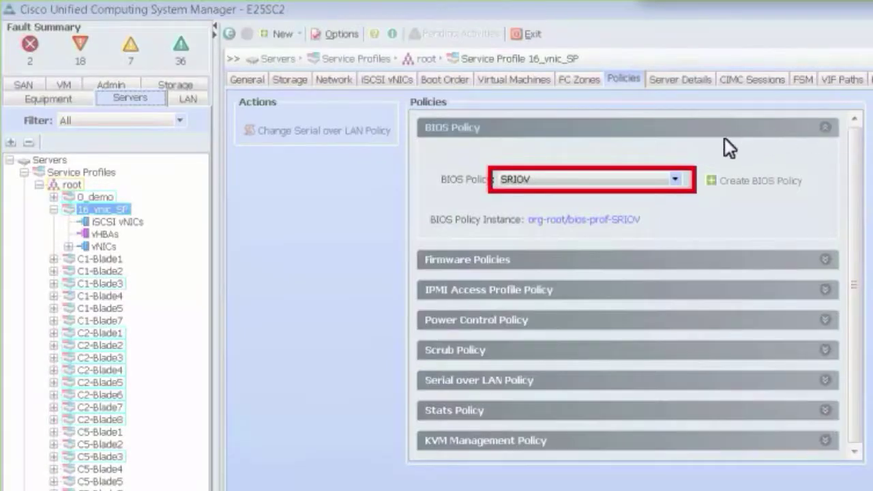
click(674, 180)
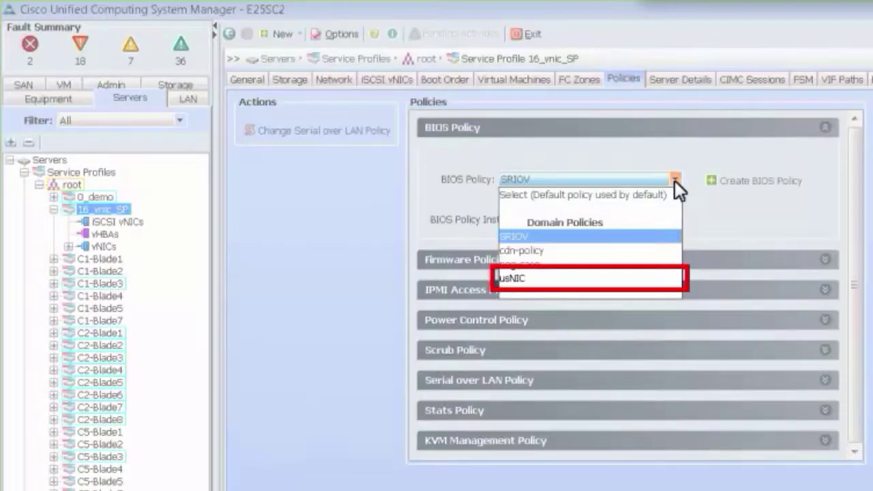
click(569, 276)
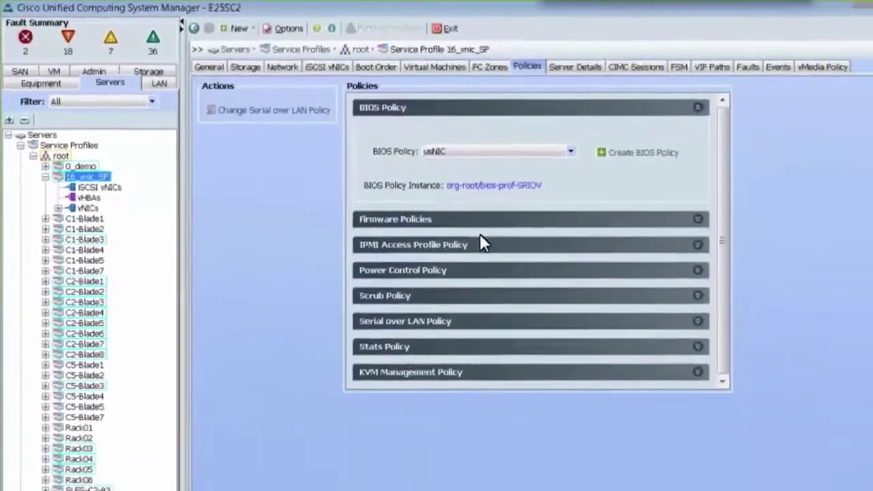